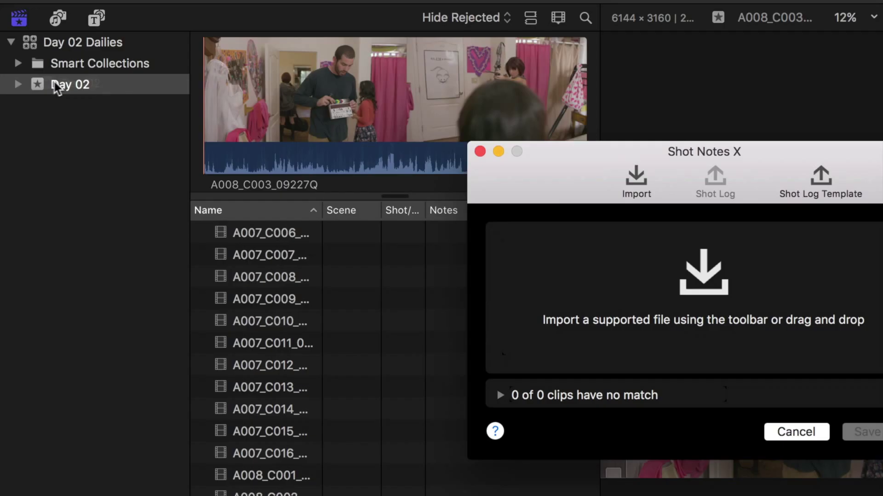
- Drop the Day 02 event into Shot Notes X and match its clips to their audio
{"action": "left_click_drag", "start_coordinate": [55, 85], "coordinate": [392, 173]}
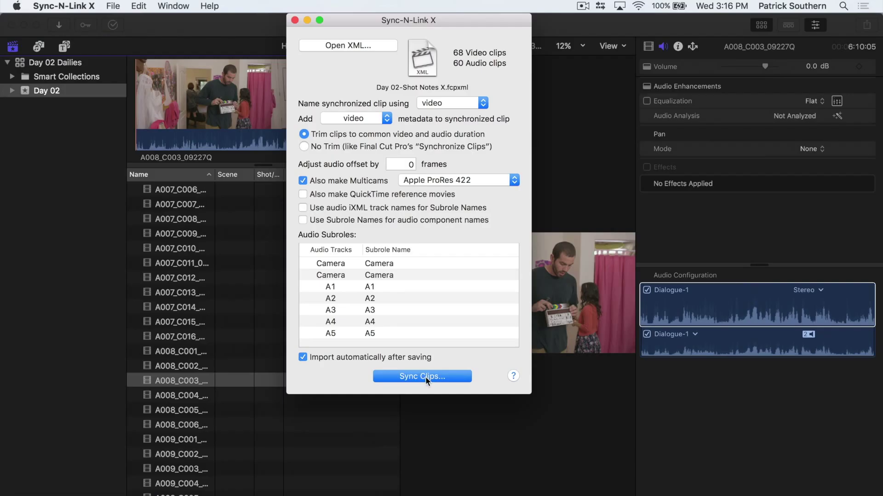
{"action": "left_click", "coordinate": [425, 376]}
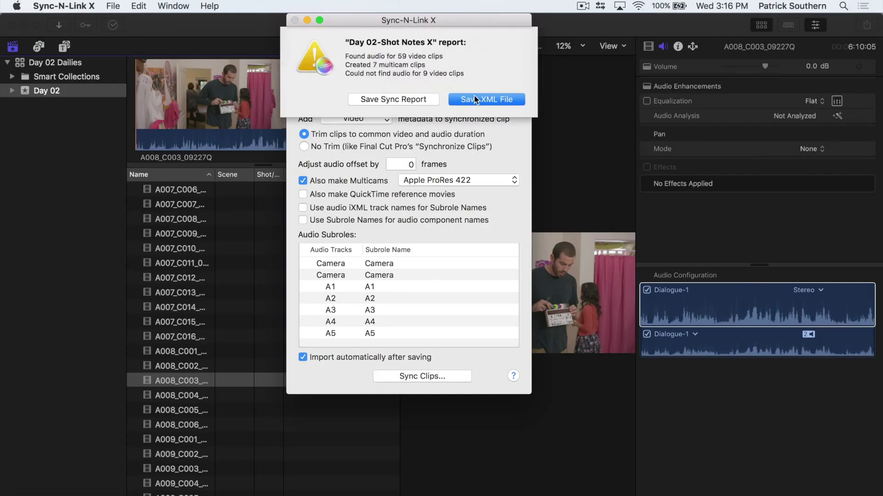
- Bring the synced Day 02 XML into Final Cut Pro and filter the browser to MCU clips
{"action": "left_click", "coordinate": [474, 95]}
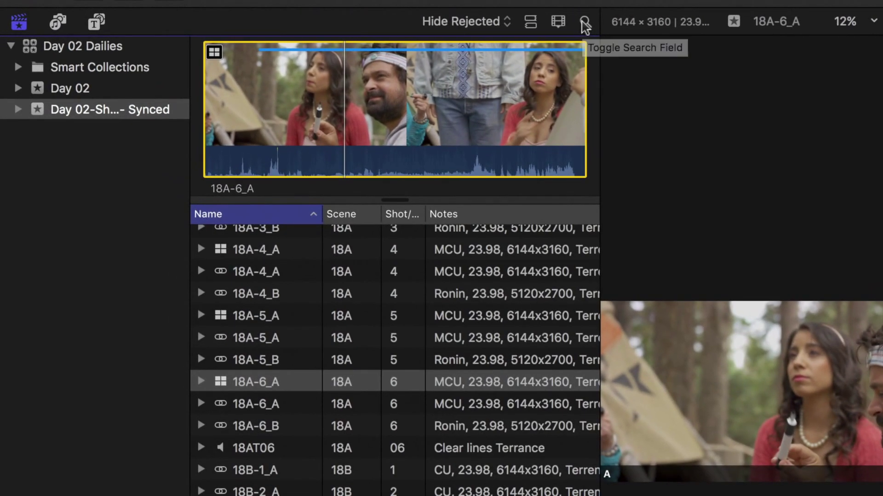
{"action": "left_click", "coordinate": [436, 21]}
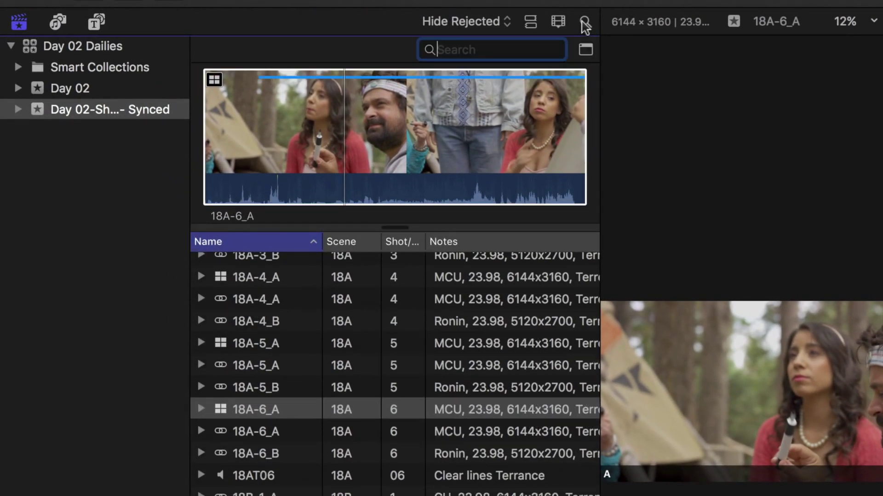
{"action": "type", "text": "MCU"}
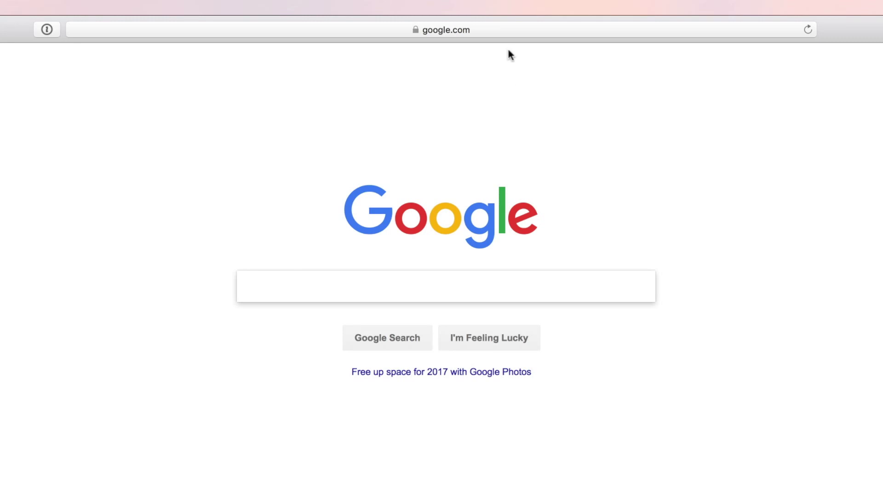
- Open frame.io in Safari and sign in with the account e-mail address
{"action": "left_click", "coordinate": [512, 29]}
{"action": "type", "text": "fra"}
{"action": "key", "text": "Return"}
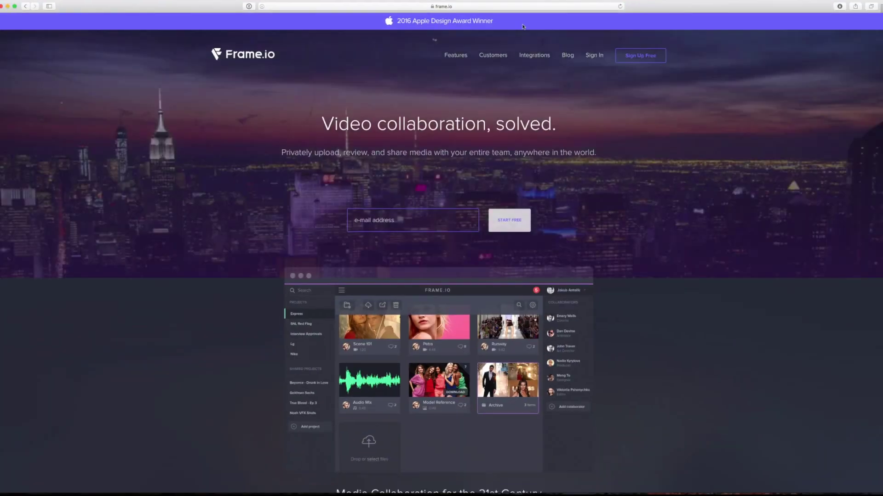
{"action": "left_click", "coordinate": [640, 55]}
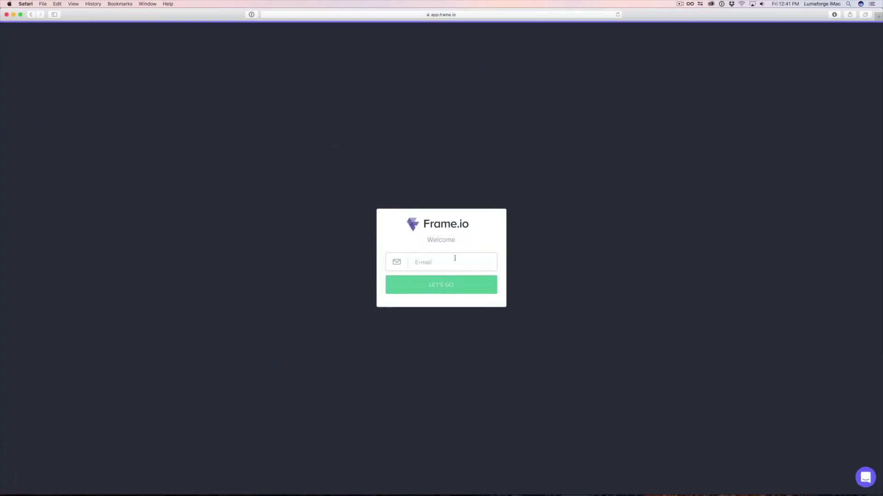
{"action": "key", "text": "Return"}
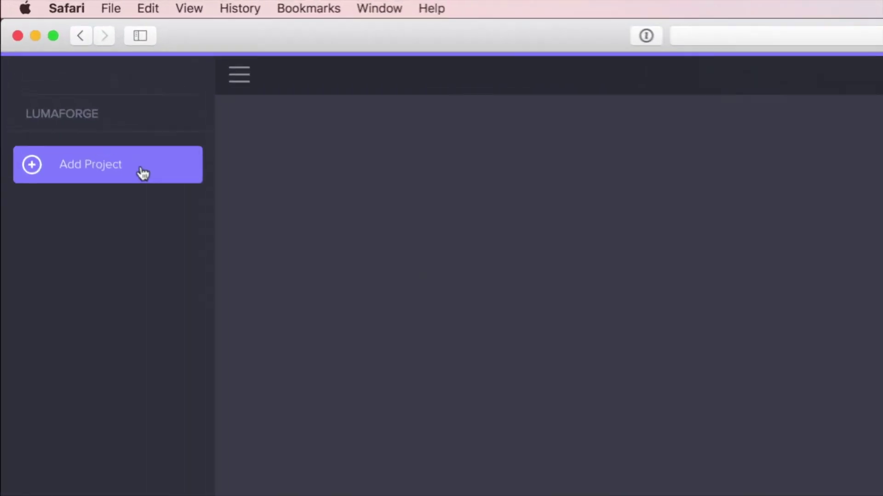
- Create a Frame.io project named 'Off the Grid Dailies'
{"action": "left_click", "coordinate": [102, 170]}
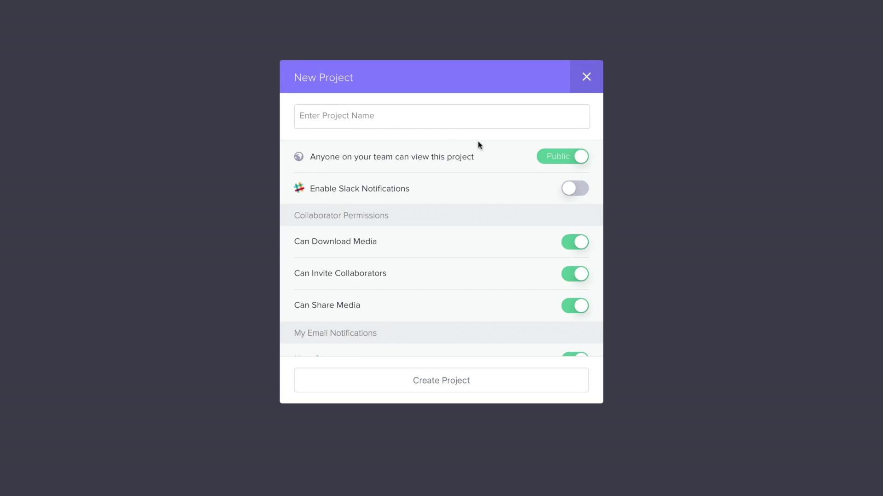
{"action": "type", "text": "Off the Grid Dailies"}
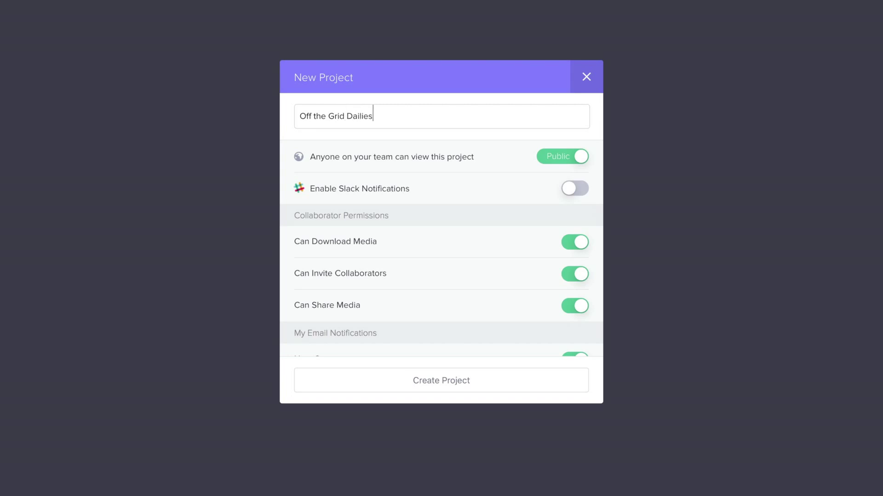
{"action": "scroll", "coordinate": [449, 315], "scroll_direction": "down", "scroll_amount": 5}
{"action": "left_click", "coordinate": [442, 381]}
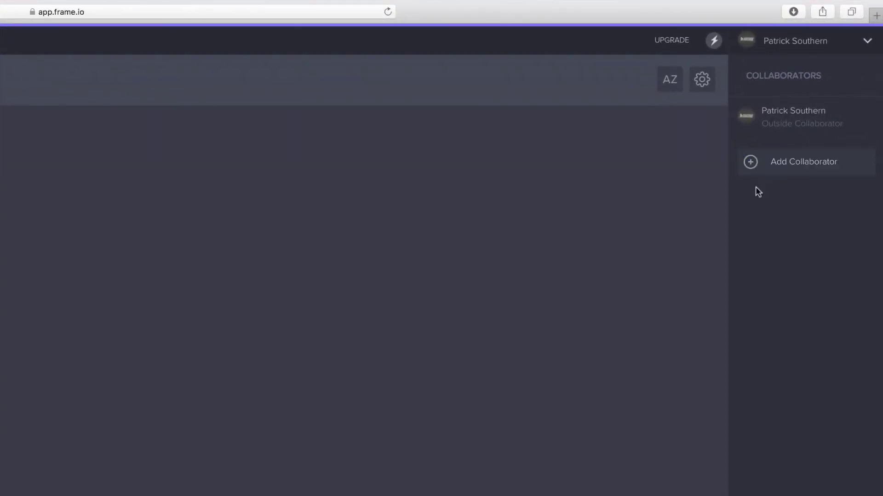
{"action": "left_click", "coordinate": [776, 173]}
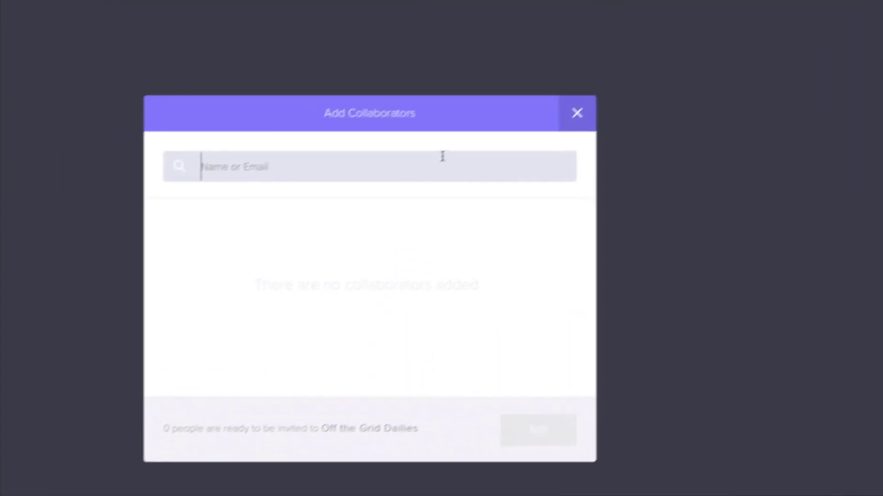
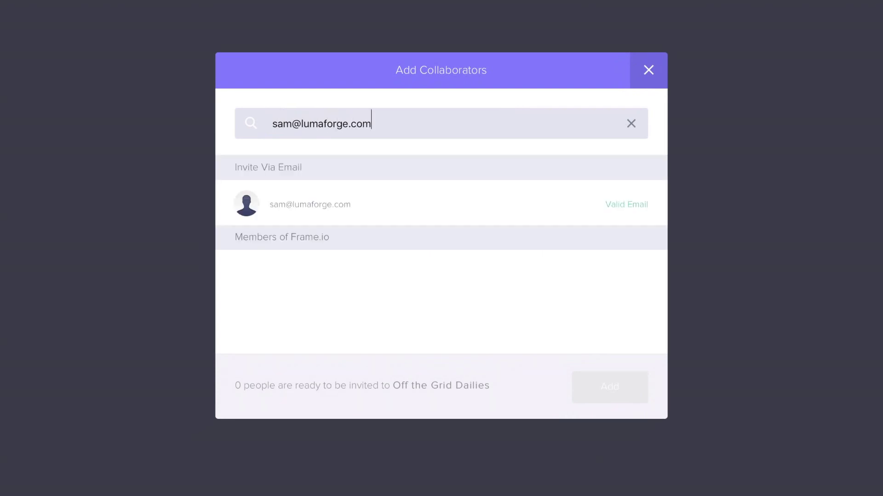
- Invite a collaborator's e-mail address to the project, then launch the App Store
{"action": "left_click", "coordinate": [479, 213]}
{"action": "left_click", "coordinate": [609, 386]}
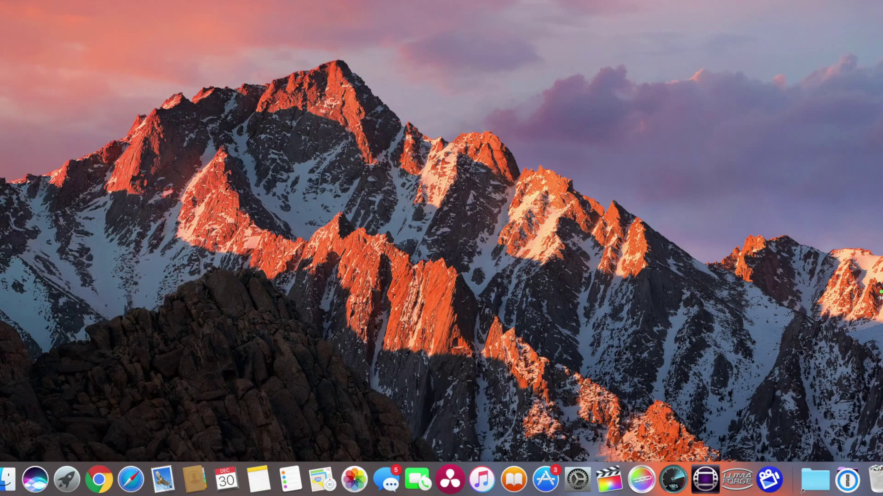
{"action": "left_click", "coordinate": [545, 479]}
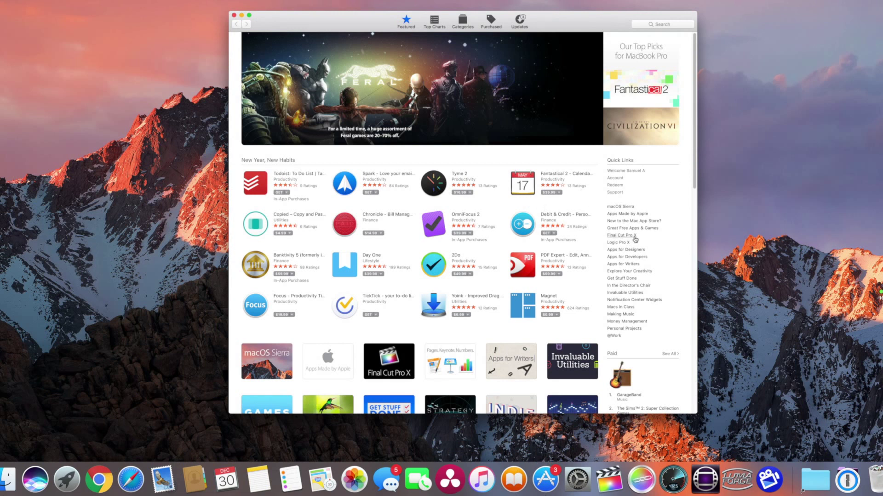
- Install the free 'Frame.io – Video Collaboration' app from the Final Cut Pro X apps, entering the account password
{"action": "left_click", "coordinate": [621, 235]}
{"action": "scroll", "coordinate": [625, 241], "scroll_direction": "down", "scroll_amount": 4}
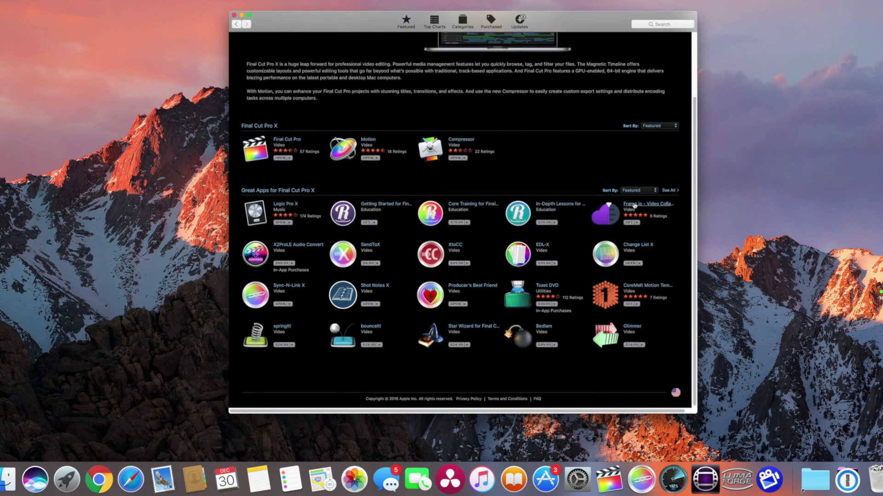
{"action": "left_click", "coordinate": [634, 205]}
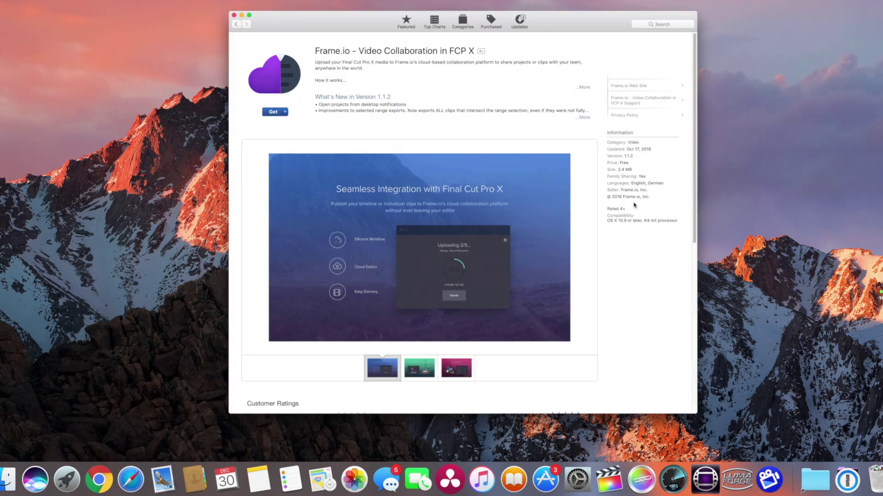
{"action": "left_click", "coordinate": [273, 112]}
{"action": "left_click", "coordinate": [274, 112]}
{"action": "type", "text": "••••••••"}
{"action": "key", "text": "Return"}
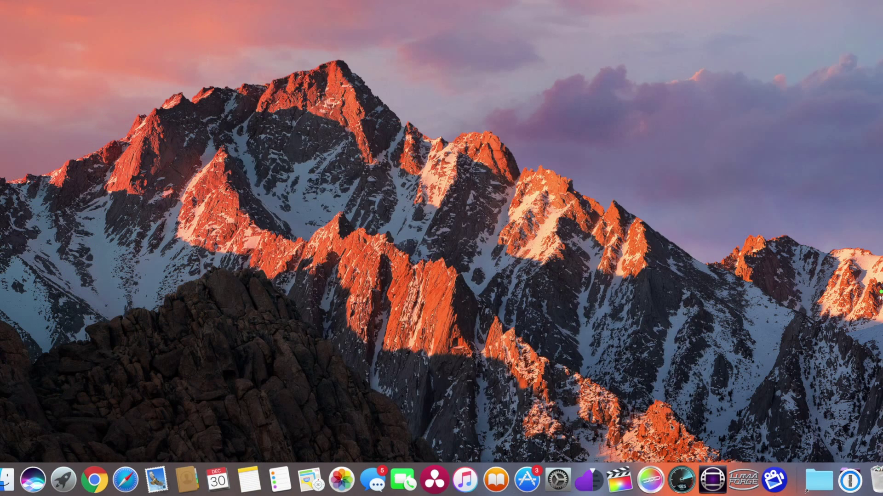
- Launch the Frame.io desktop app and log in with the account e-mail address
{"action": "left_click", "coordinate": [594, 479]}
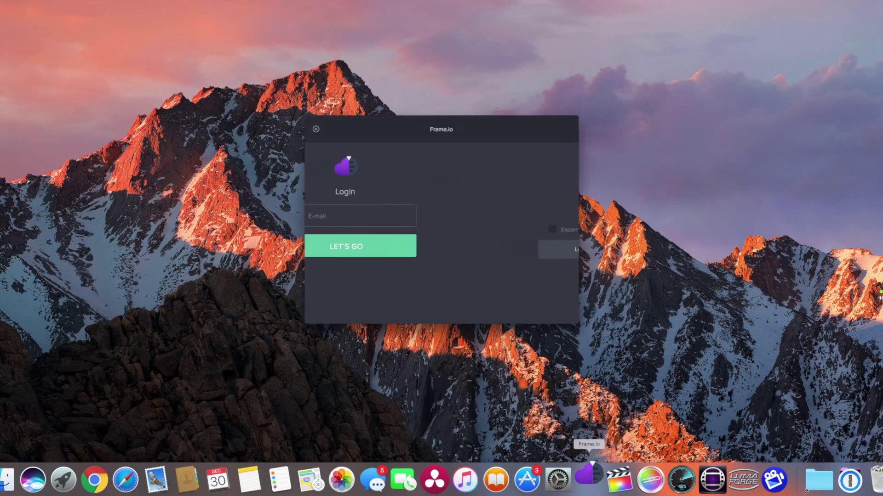
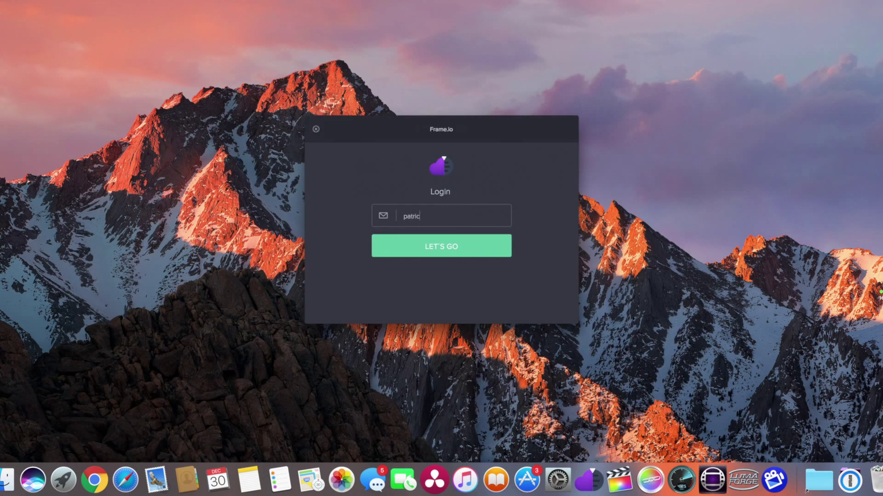
{"action": "left_click", "coordinate": [475, 253]}
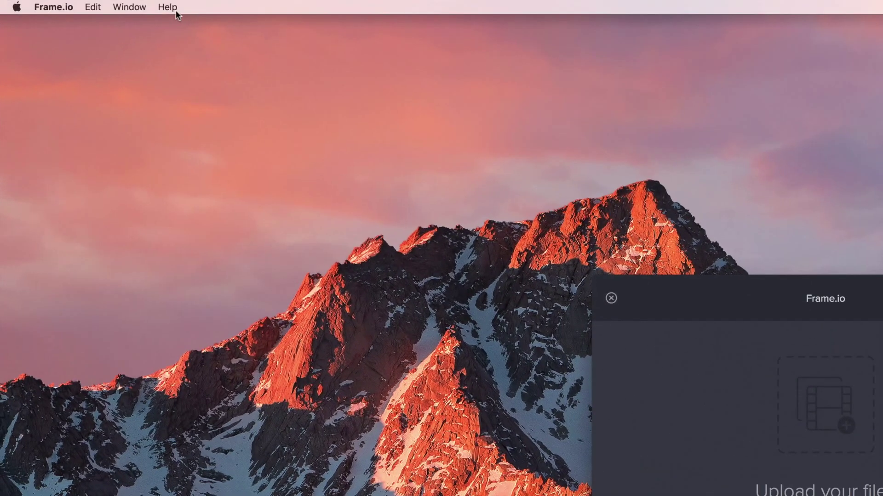
{"action": "left_click", "coordinate": [167, 7]}
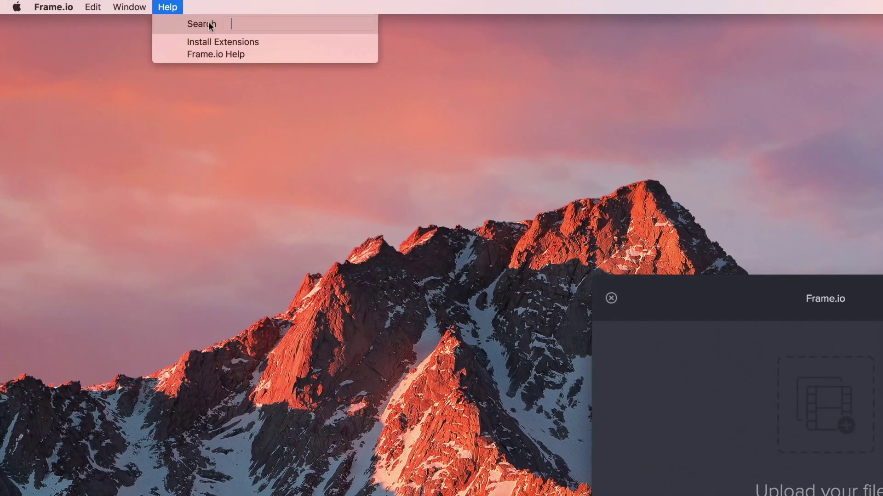
- Install the Frame.io Final Cut Pro share presets into the user Library, allowing folder access
{"action": "left_click", "coordinate": [271, 42]}
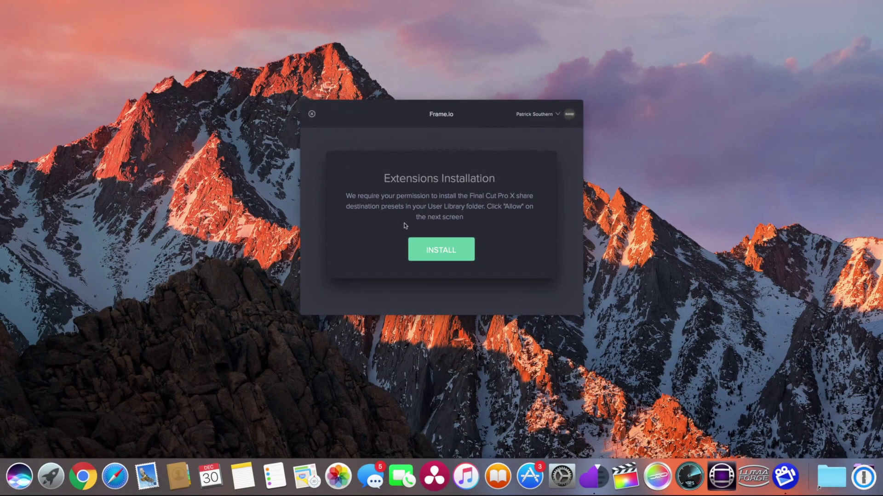
{"action": "left_click", "coordinate": [461, 249]}
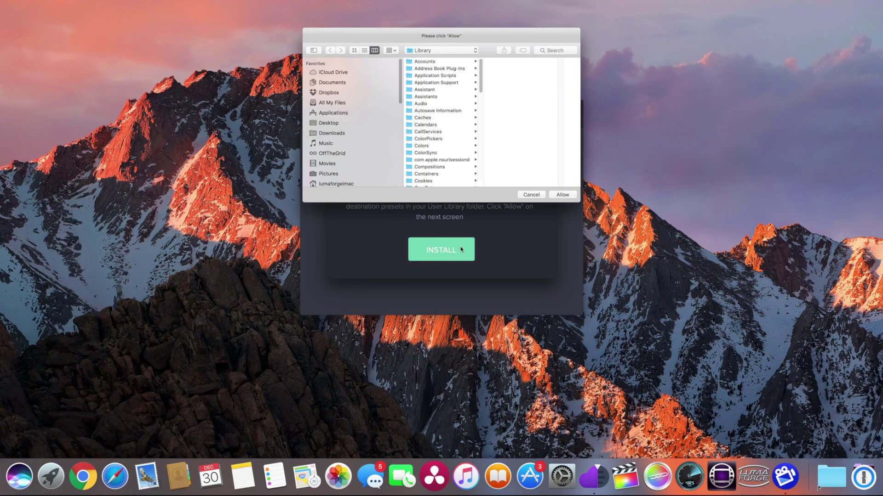
{"action": "left_click", "coordinate": [560, 195]}
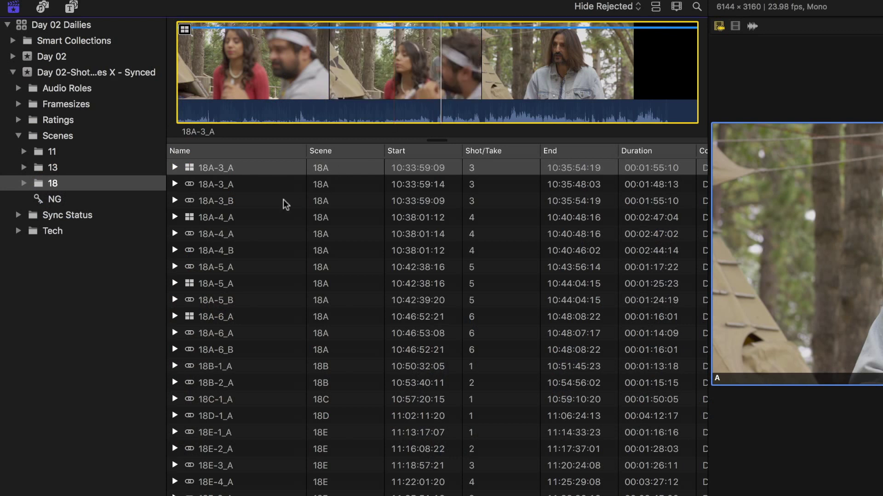
- Reject the separate synced A and B clips for takes 18A-3, 18A-4 and 18A-5
{"action": "left_click", "coordinate": [219, 184]}
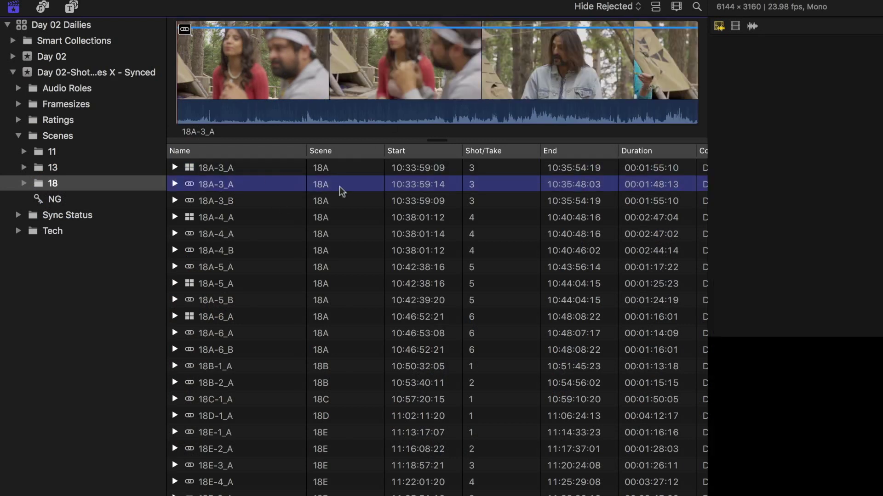
{"action": "left_click", "coordinate": [488, 205], "text": "shift"}
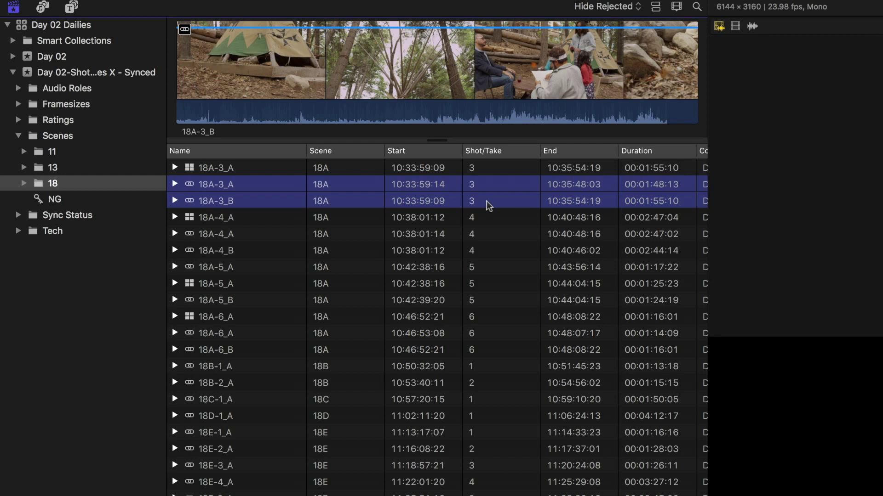
{"action": "key", "text": "Delete"}
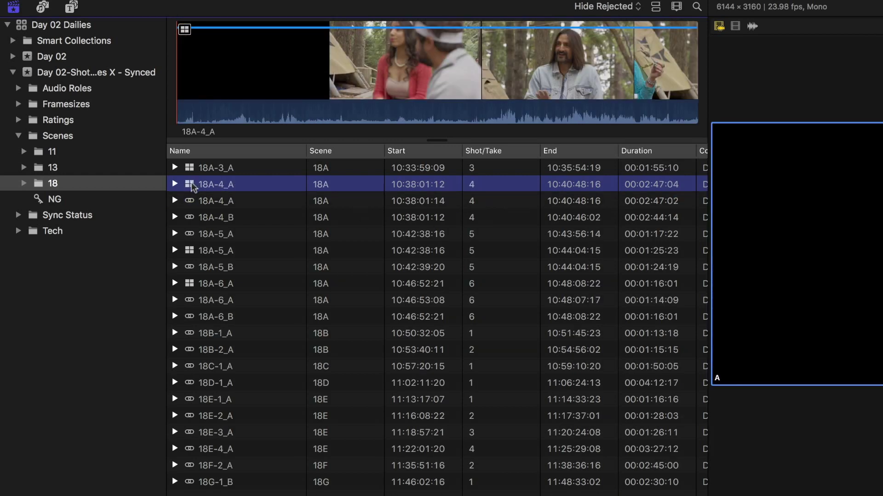
{"action": "left_click", "coordinate": [260, 202]}
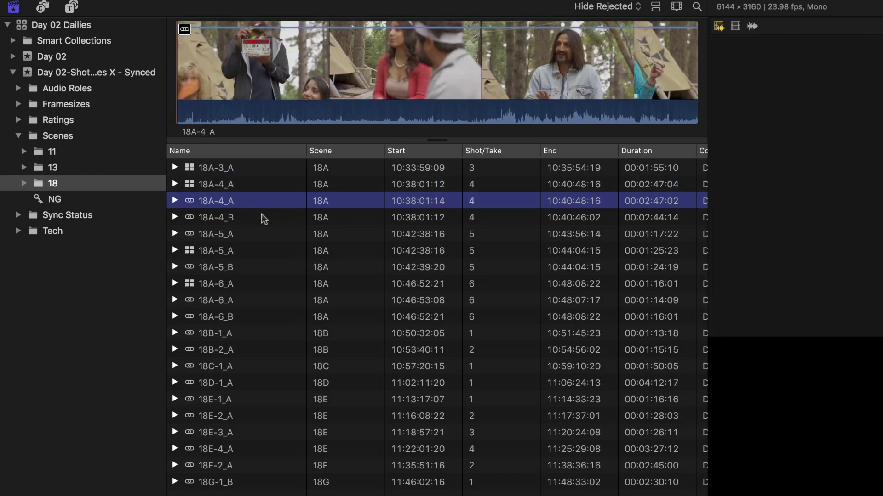
{"action": "left_click", "coordinate": [263, 219], "text": "shift"}
{"action": "key", "text": "Delete"}
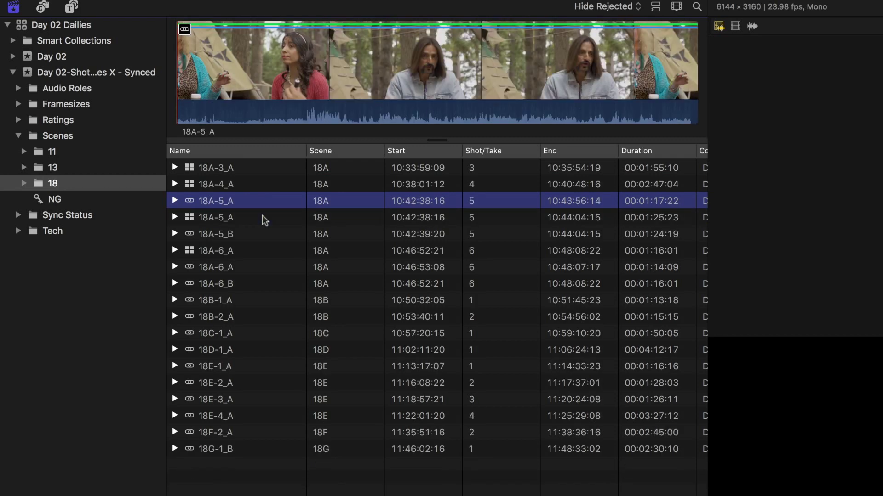
{"action": "left_click", "coordinate": [240, 235], "text": "shift"}
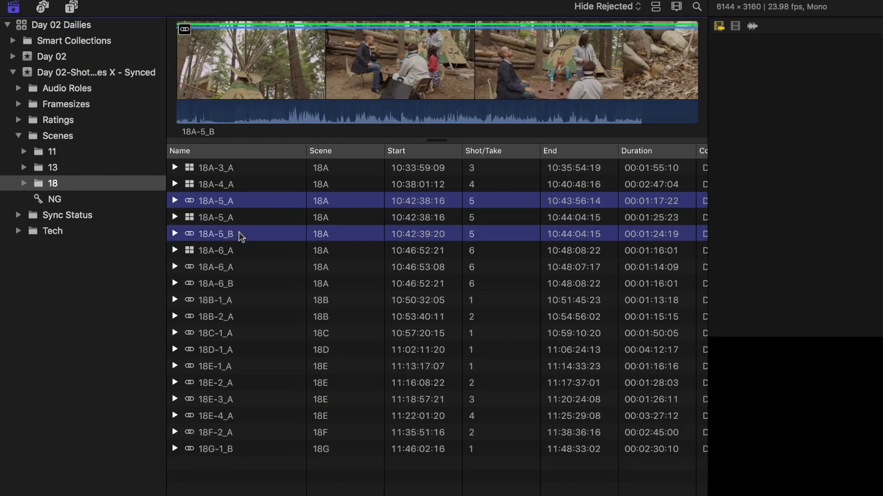
{"action": "key", "text": "Delete"}
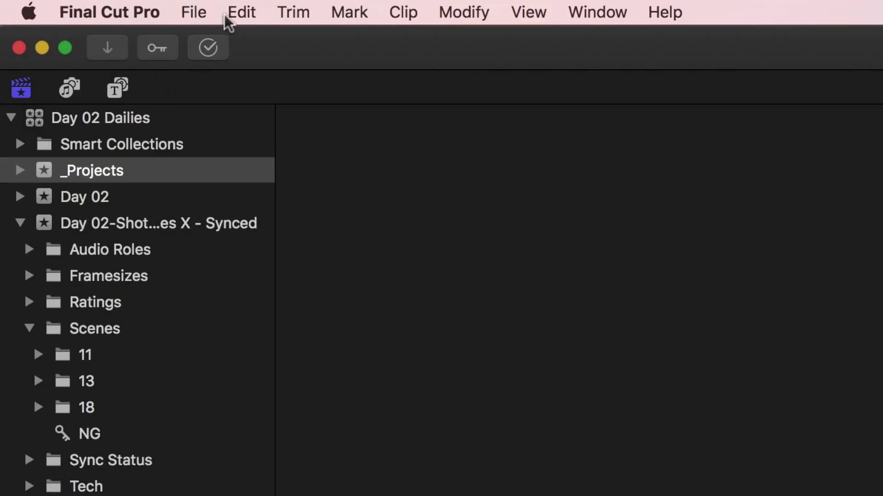
{"action": "left_click", "coordinate": [188, 11]}
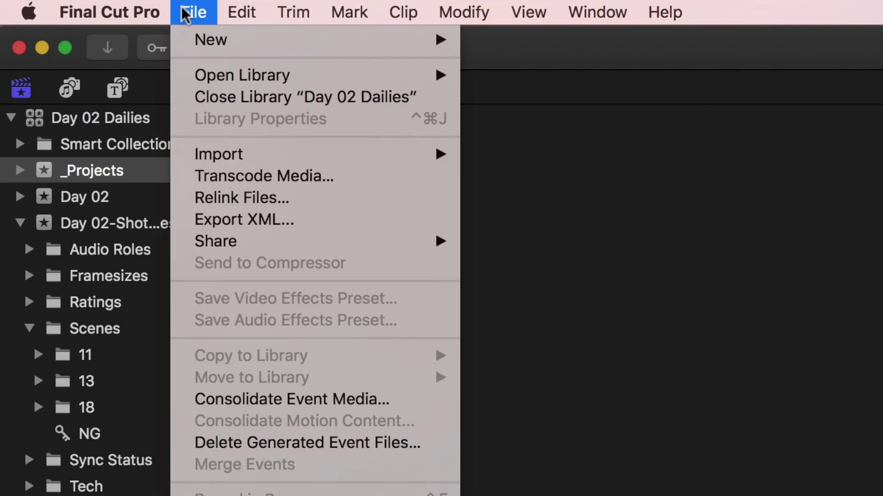
- Create project 'Scene 18 Dailies' at timecode 00:00:00:00, 4K format, Wide Gamut Rec. 2020 colour
{"action": "mouse_move", "coordinate": [256, 42]}
{"action": "left_click", "coordinate": [502, 49]}
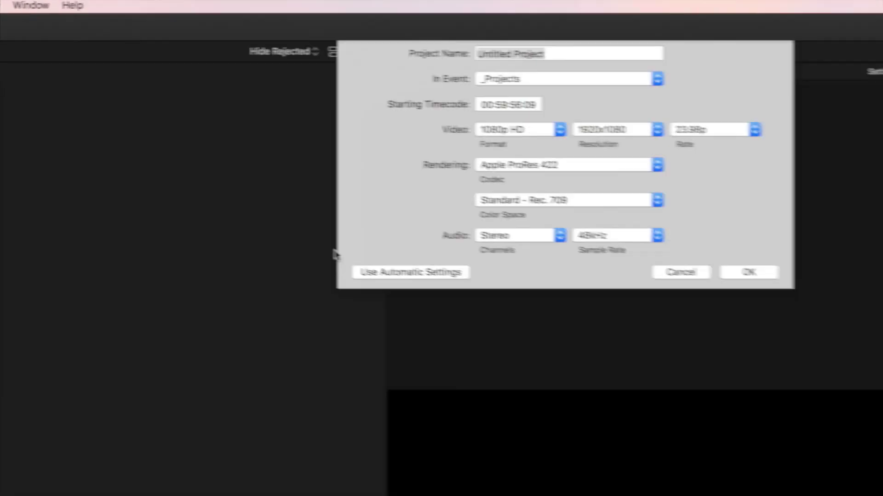
{"action": "type", "text": "Sc"}
{"action": "type", "text": "ene 18 "}
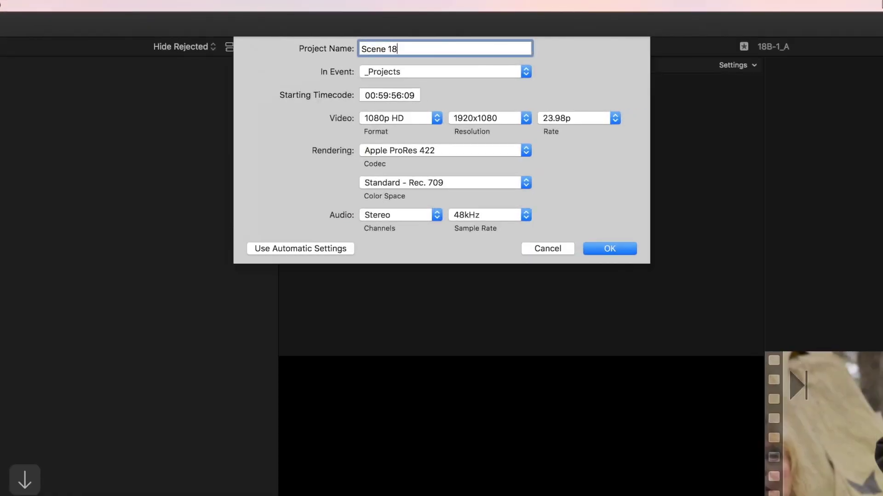
{"action": "type", "text": "Dailies"}
{"action": "left_click", "coordinate": [418, 96]}
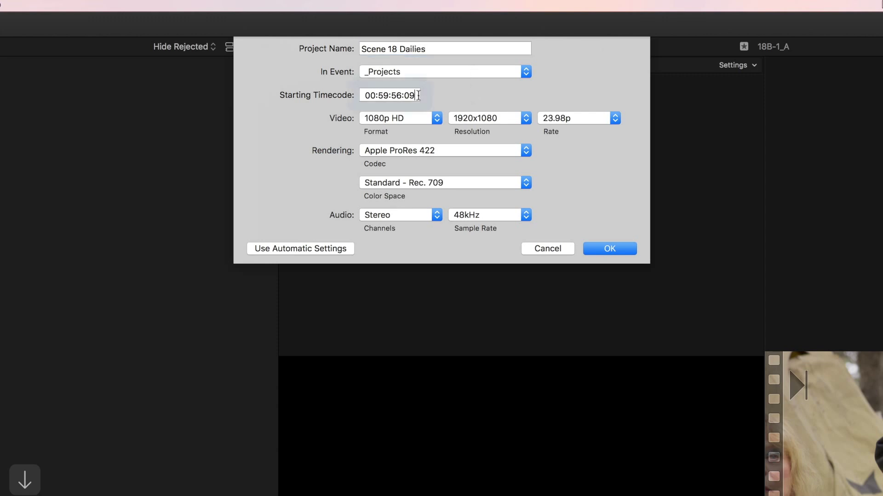
{"action": "type", "text": "00:00:00:00"}
{"action": "key", "text": "Return"}
{"action": "left_click", "coordinate": [435, 121]}
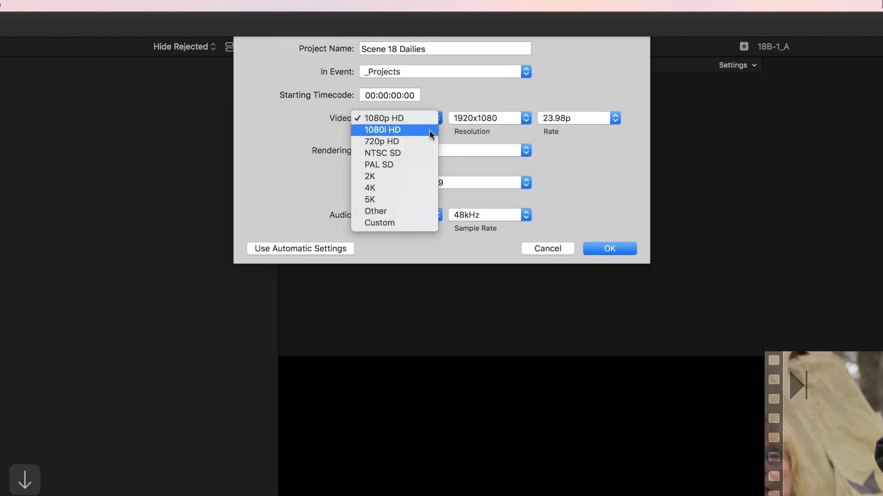
{"action": "left_click", "coordinate": [421, 188]}
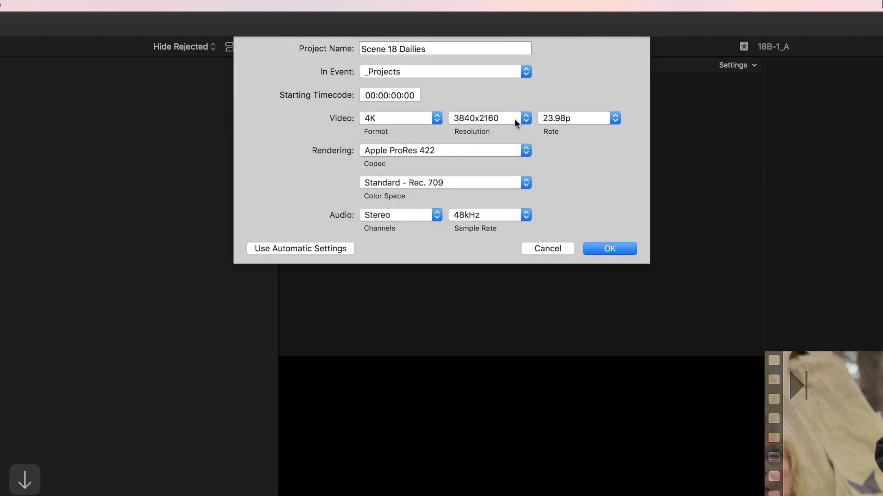
{"action": "left_click", "coordinate": [512, 179]}
{"action": "left_click", "coordinate": [510, 193]}
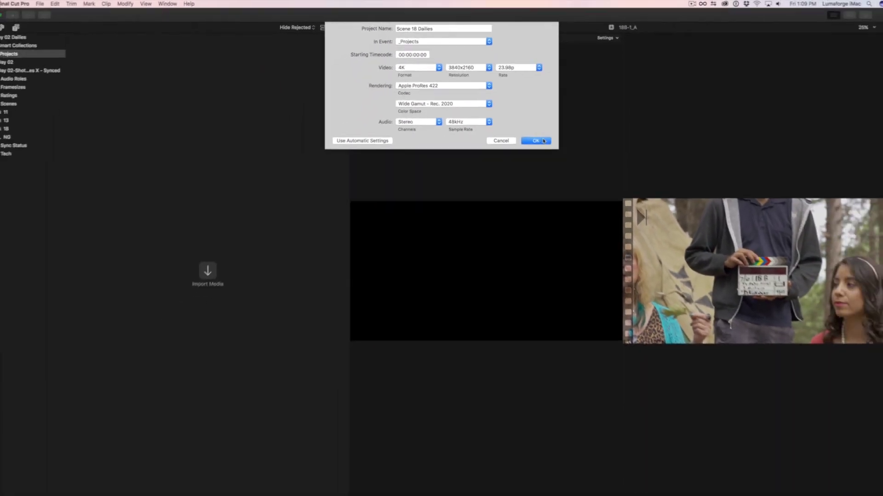
{"action": "left_click", "coordinate": [531, 134]}
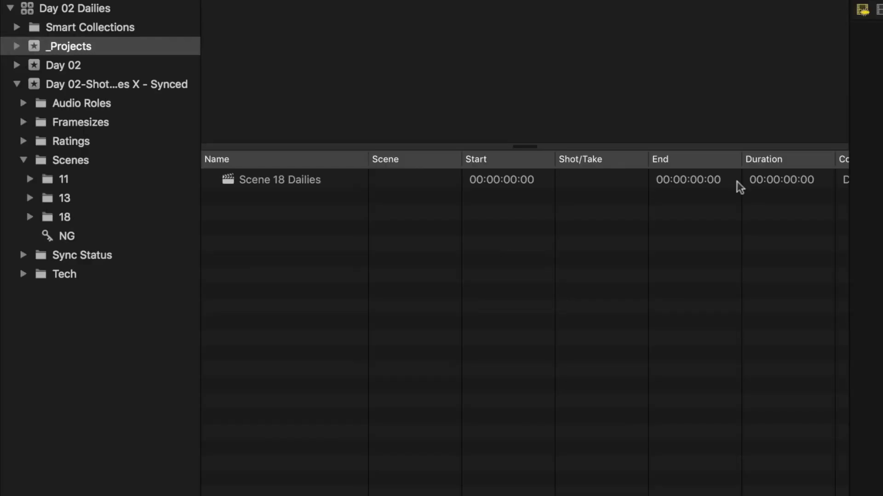
- Set all 14 scene 18 clips to Fill spatial conform in the Inspector
{"action": "left_click", "coordinate": [71, 210]}
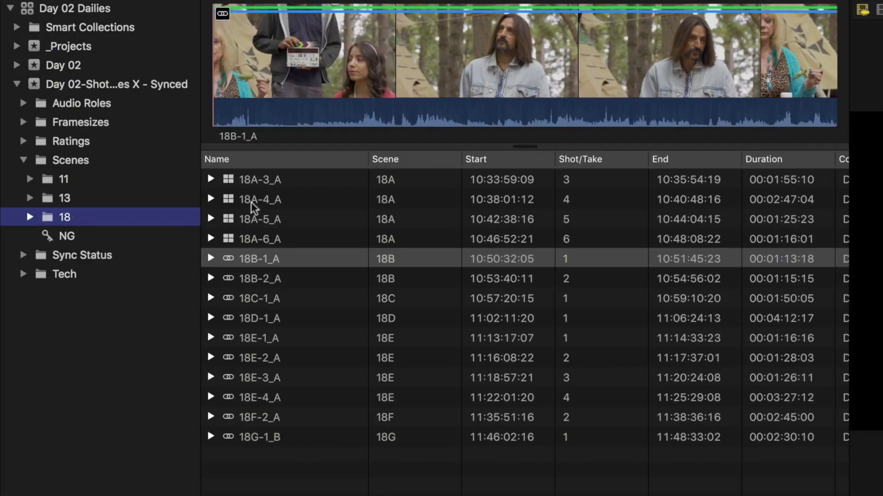
{"action": "left_click", "coordinate": [255, 180]}
{"action": "left_click", "coordinate": [274, 440], "text": "shift"}
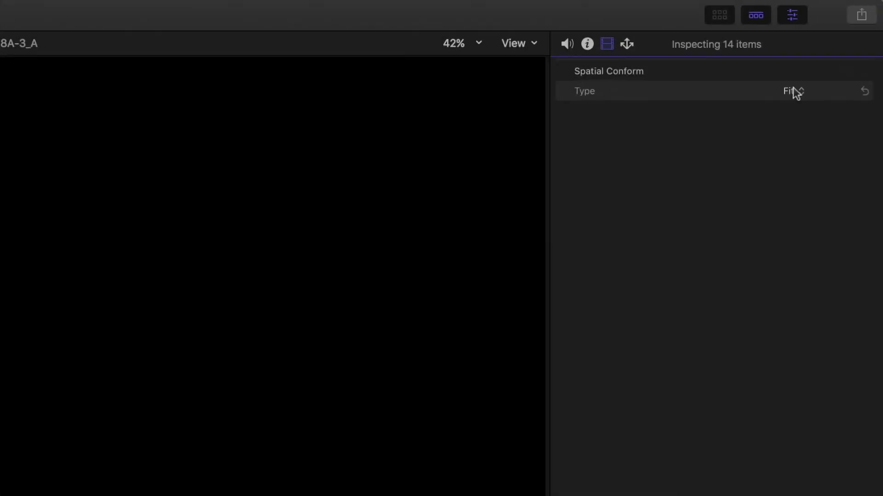
{"action": "left_click", "coordinate": [797, 92]}
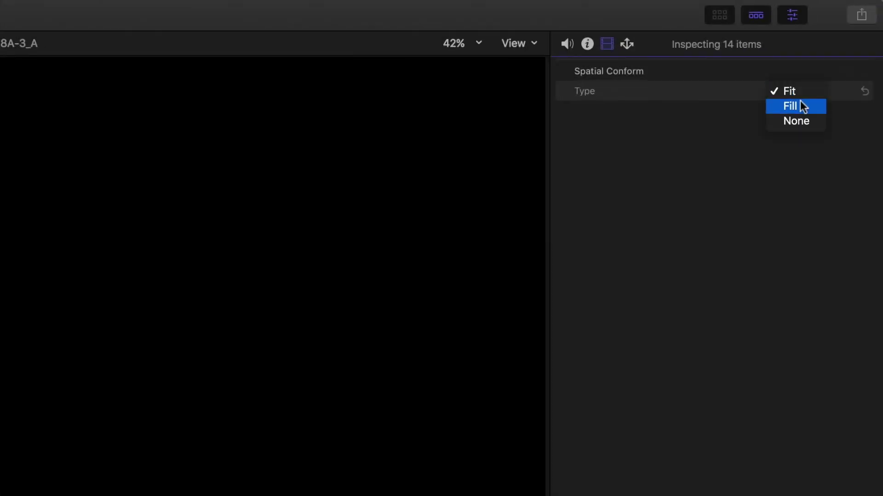
{"action": "left_click", "coordinate": [807, 103]}
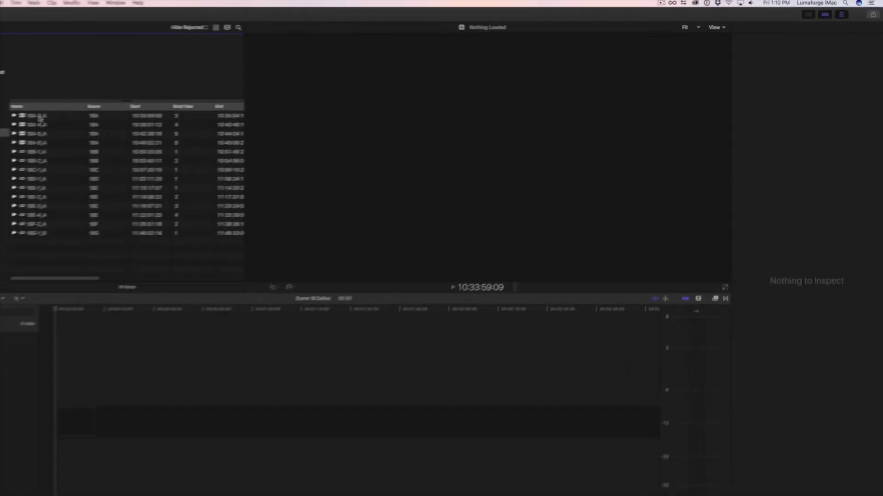
- Open multicam clip 18A-3_A and select its A, B and 18AT03 angle clips, then reselect the scene 18 clips
{"action": "double_click", "coordinate": [37, 115]}
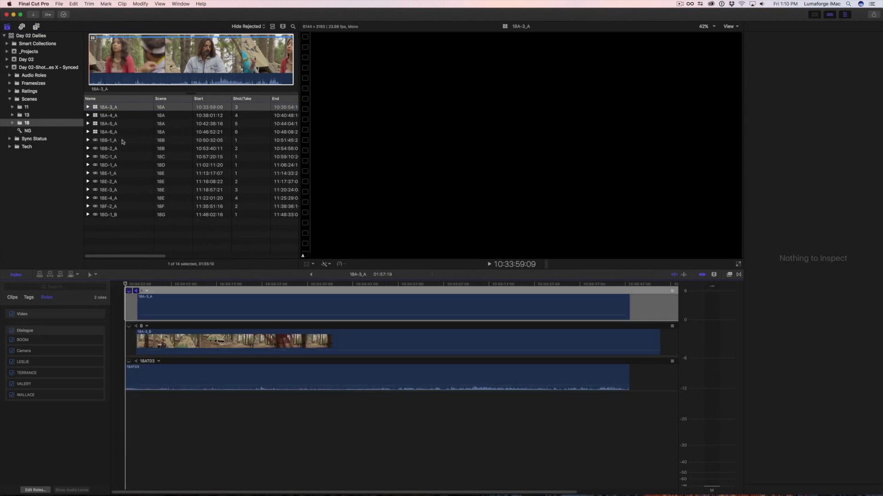
{"action": "left_click", "coordinate": [194, 307]}
{"action": "key", "text": "super+4"}
{"action": "left_click", "coordinate": [202, 341], "text": "super"}
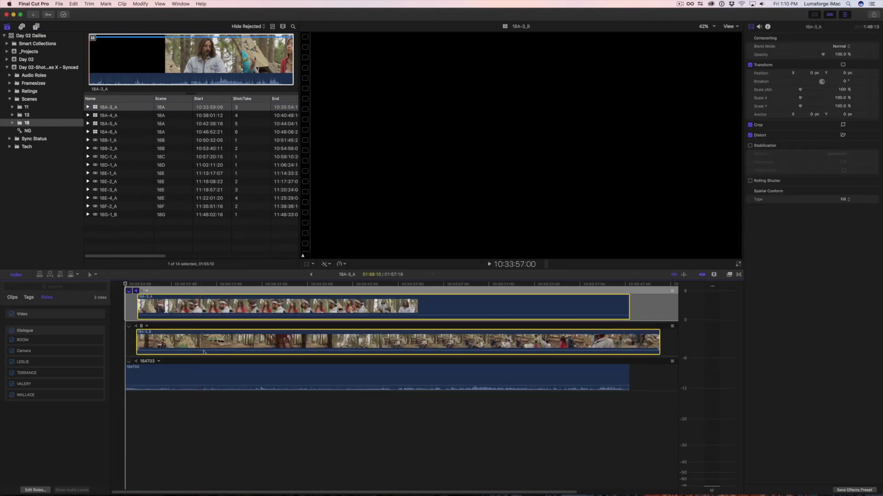
{"action": "left_click", "coordinate": [205, 368], "text": "super"}
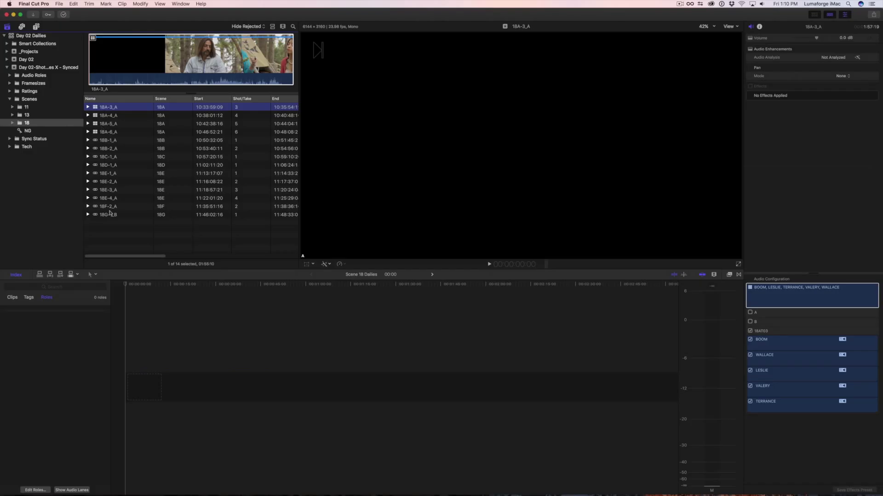
{"action": "left_click", "coordinate": [111, 215], "text": "shift"}
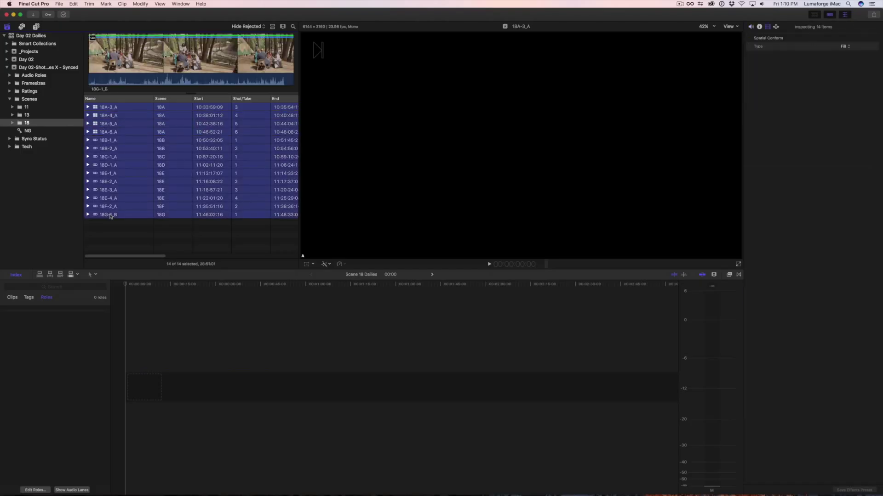
- Add the 14 scene 18 clips to the timeline and filter the Timeline Index for Multicam
{"action": "left_click_drag", "start_coordinate": [95, 129], "coordinate": [127, 388]}
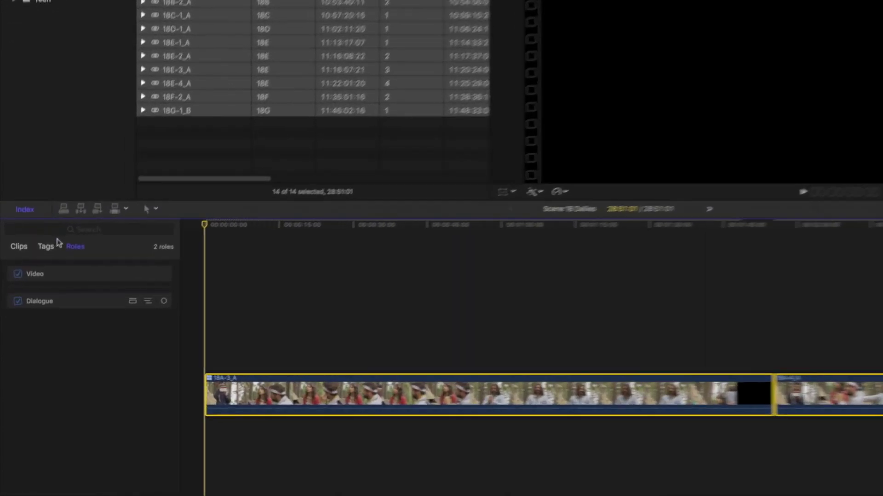
{"action": "left_click", "coordinate": [13, 294]}
{"action": "left_click", "coordinate": [58, 283]}
{"action": "type", "text": "Multicam"}
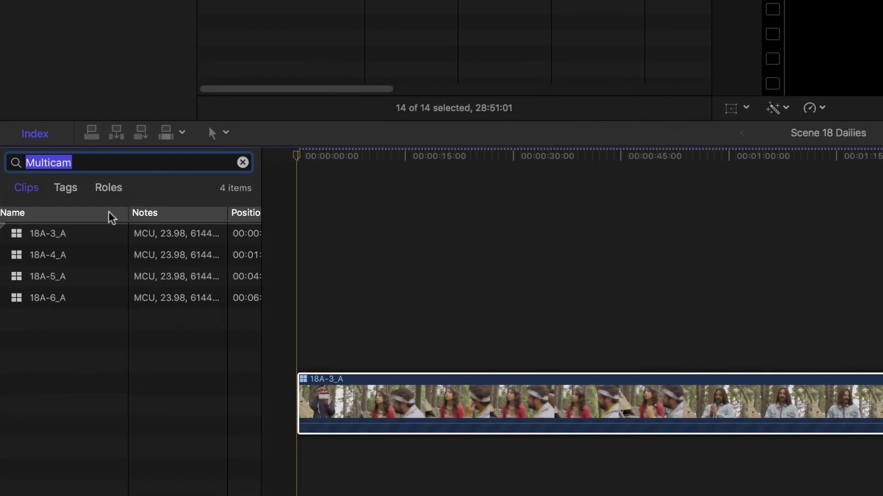
{"action": "left_click", "coordinate": [78, 235]}
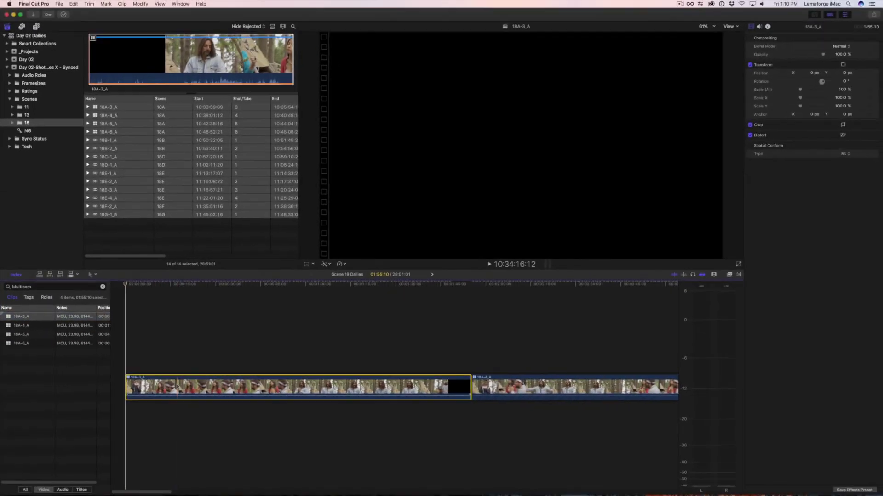
{"action": "left_click_drag", "start_coordinate": [177, 386], "coordinate": [523, 400]}
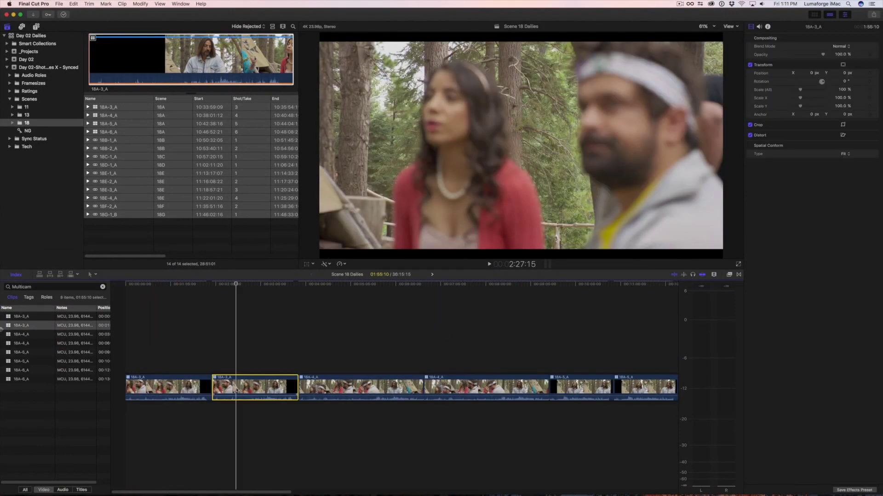
- Switch multicam clips 18A-3_A and 18A-4_A to active video angle B, then start on 18A-5_A
{"action": "right_click", "coordinate": [237, 390]}
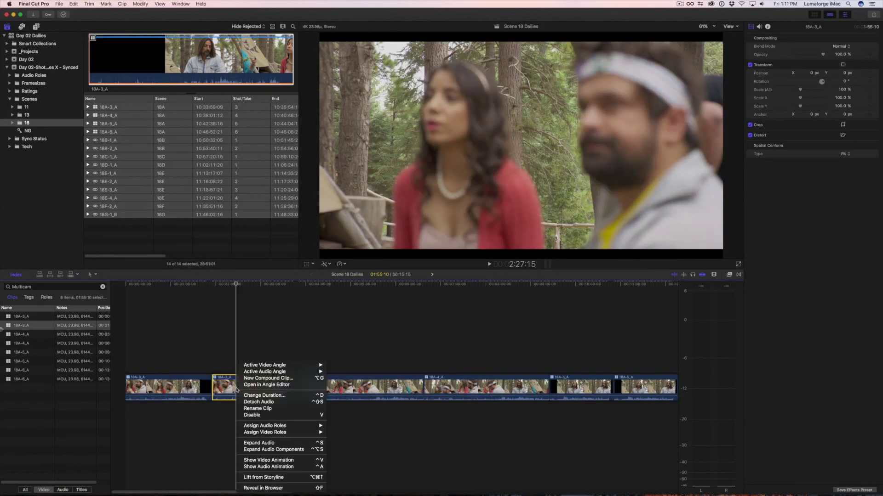
{"action": "mouse_move", "coordinate": [272, 365]}
{"action": "left_click", "coordinate": [353, 373]}
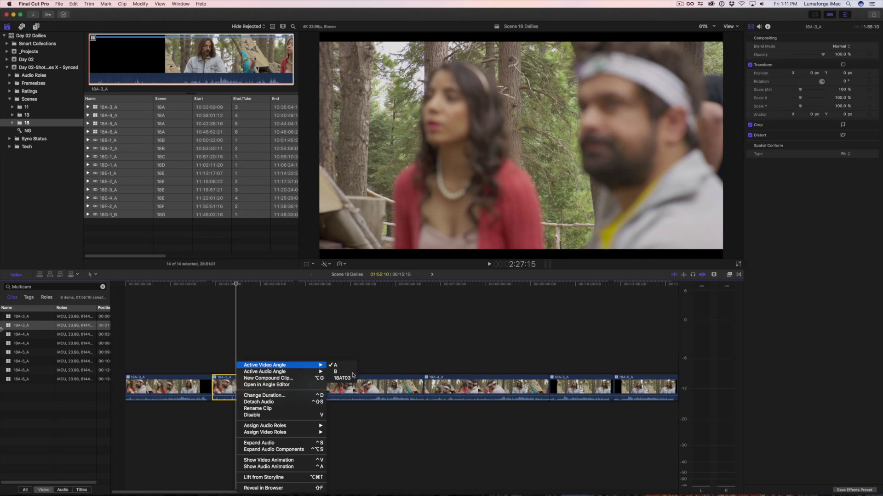
{"action": "right_click", "coordinate": [479, 389]}
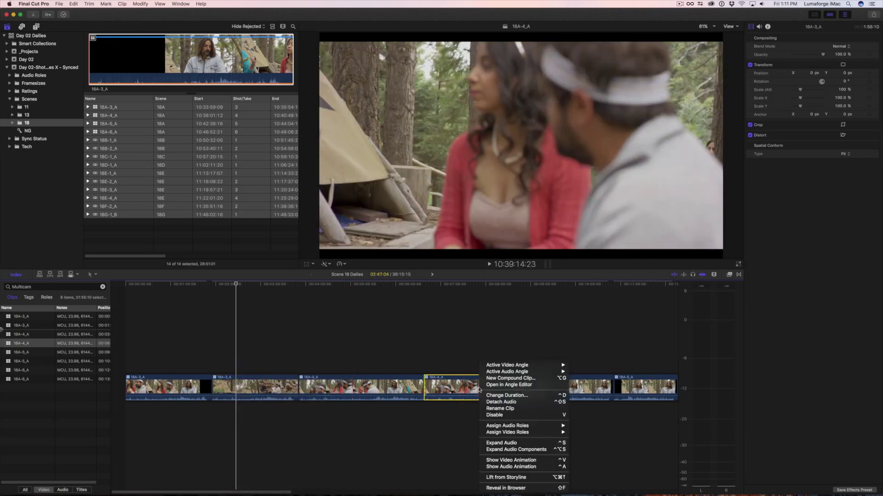
{"action": "mouse_move", "coordinate": [542, 365]}
{"action": "left_click", "coordinate": [577, 371]}
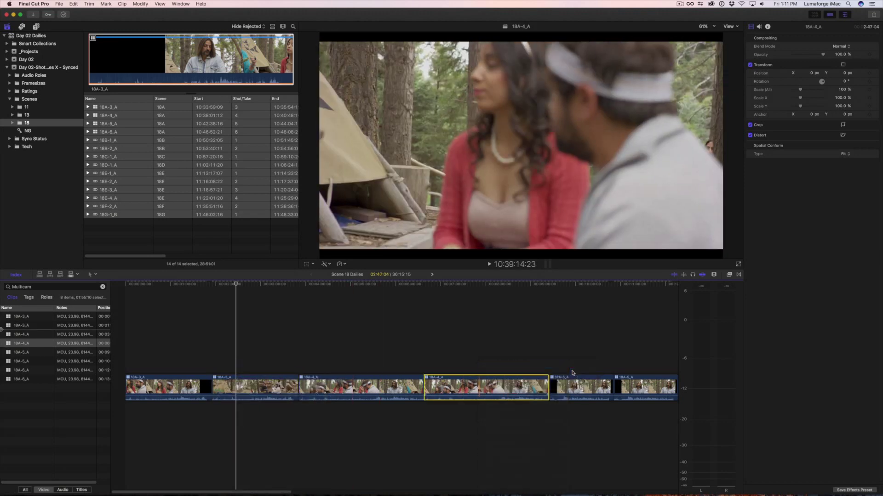
{"action": "right_click", "coordinate": [632, 382]}
{"action": "mouse_move", "coordinate": [658, 366]}
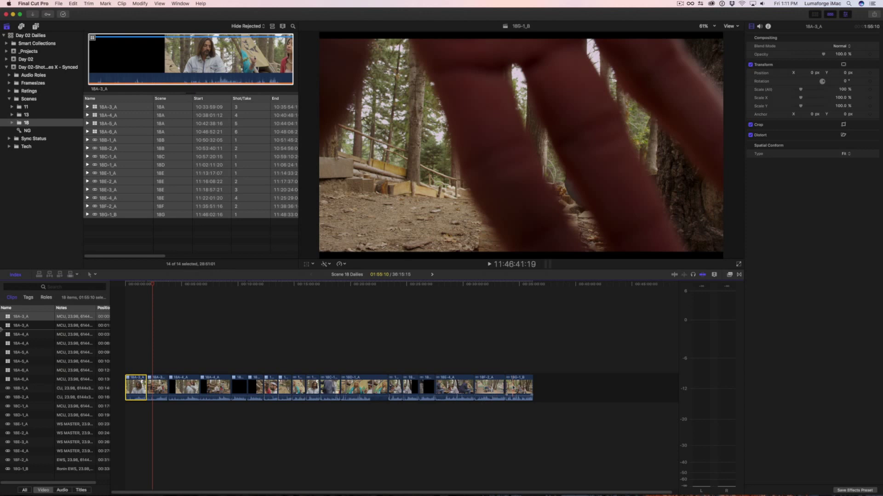
- Apply the Basics Timecode effect to every timeline clip, keeping Timecode Base at Source
{"action": "key", "text": "super+a"}
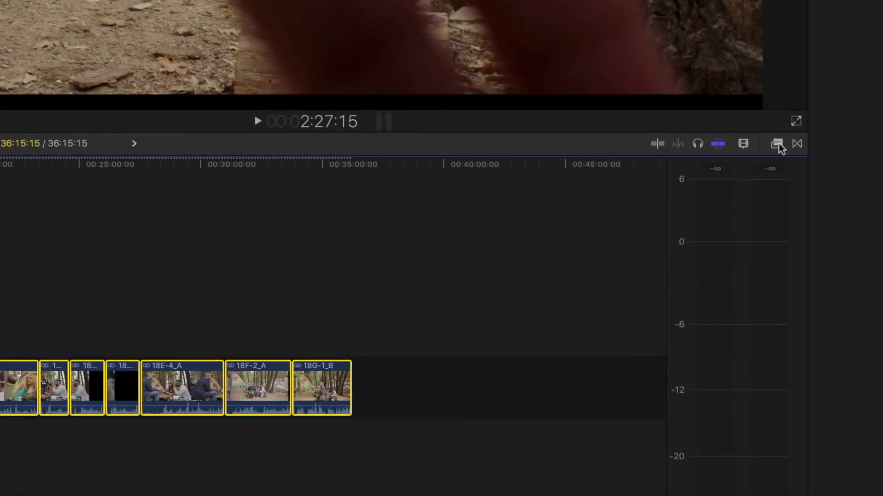
{"action": "left_click", "coordinate": [730, 275]}
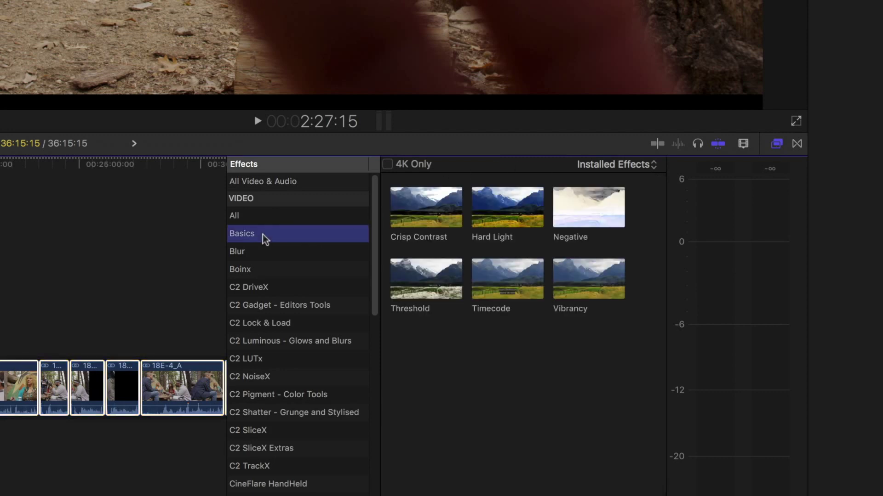
{"action": "left_click", "coordinate": [494, 280]}
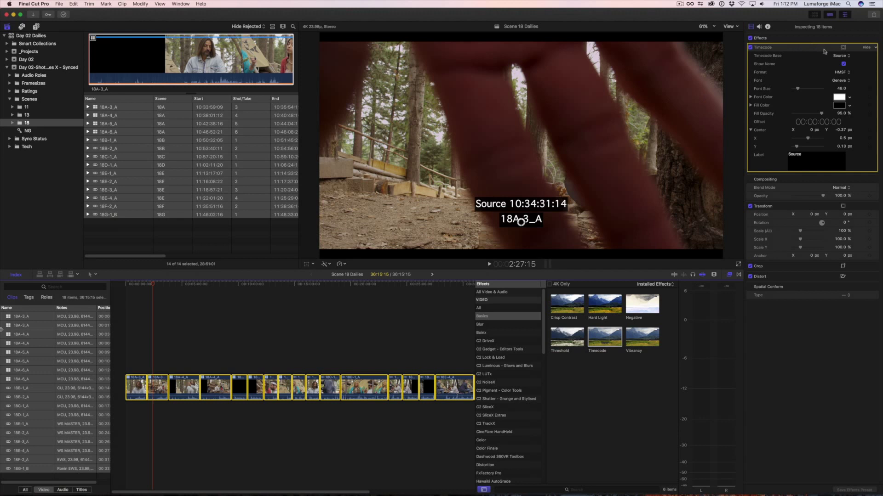
{"action": "left_click", "coordinate": [845, 56]}
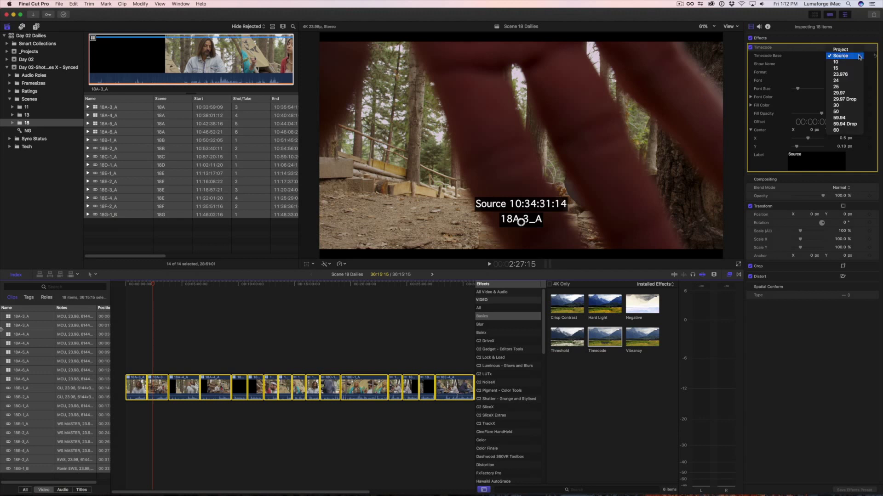
{"action": "left_click", "coordinate": [860, 56]}
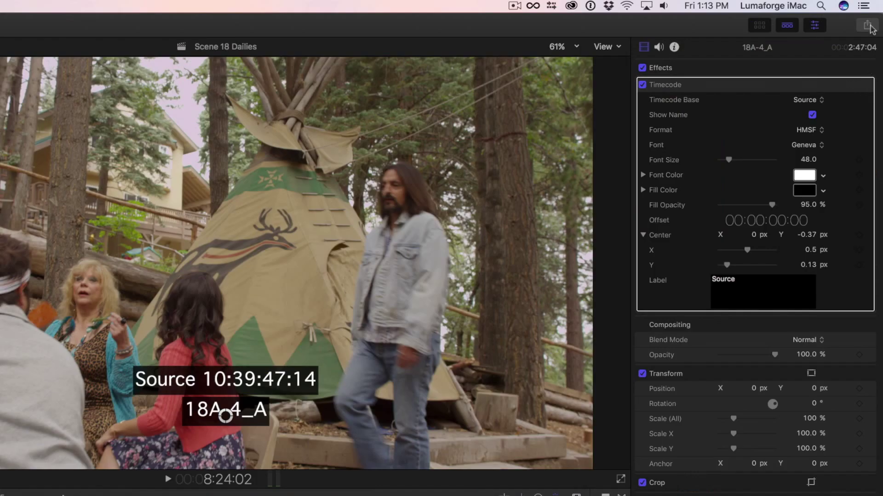
{"action": "left_click", "coordinate": [873, 14]}
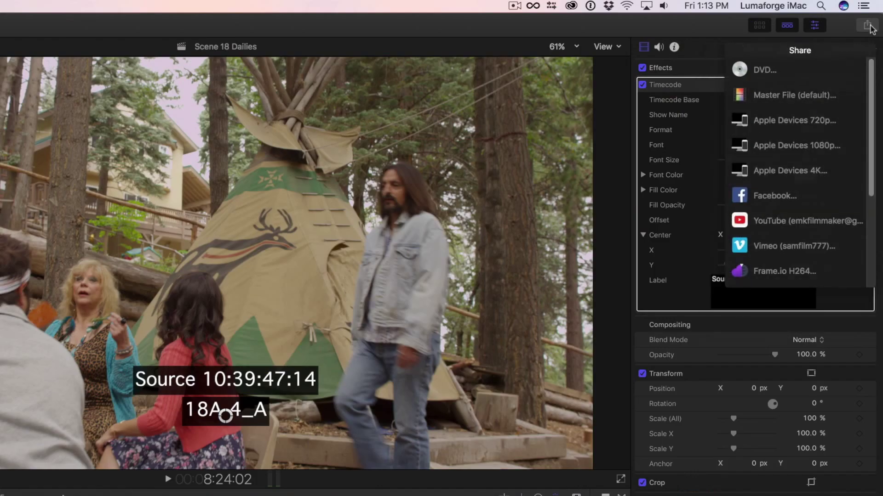
- Choose the Frame.io H264 destination, review its 3840 x 2160 H.264 settings, and continue
{"action": "left_click", "coordinate": [828, 271]}
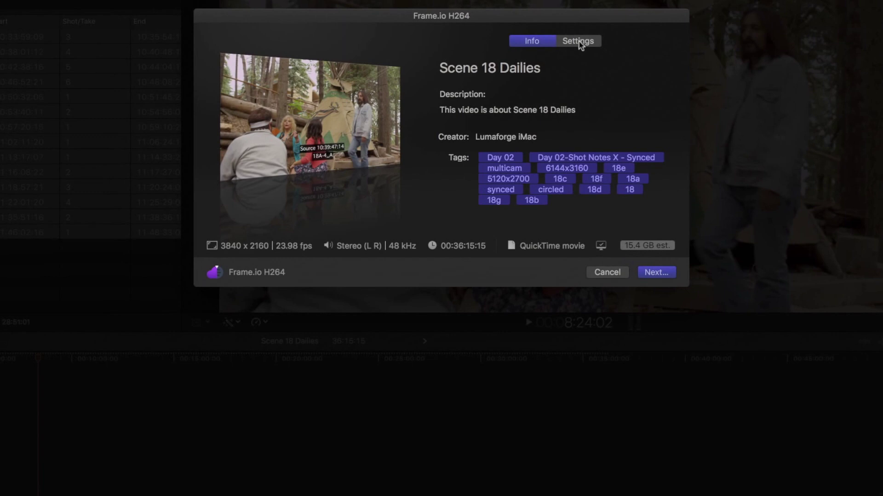
{"action": "left_click", "coordinate": [580, 42]}
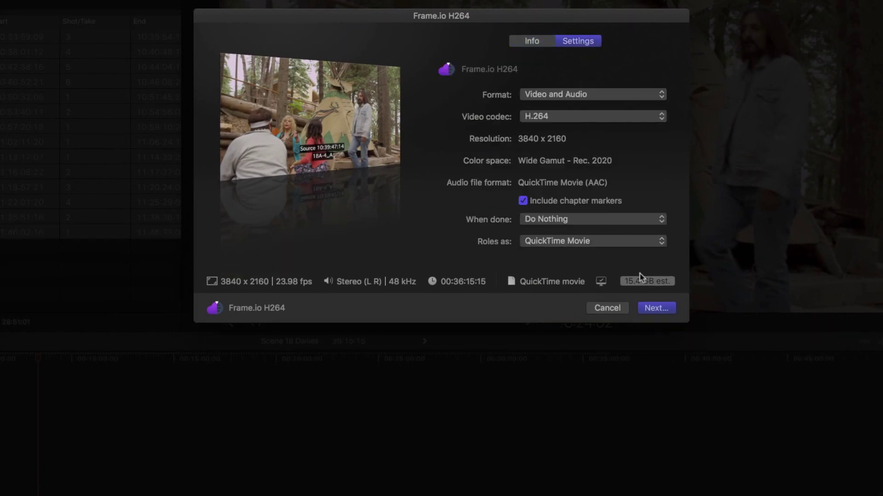
{"action": "left_click", "coordinate": [656, 309]}
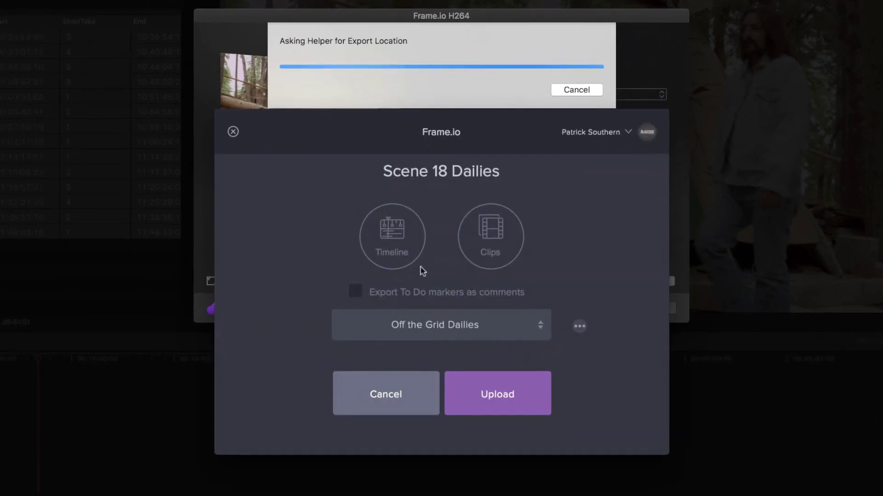
- Upload Scene 18 Dailies as individual clips to the Off the Grid Dailies Frame.io project
{"action": "left_click", "coordinate": [493, 233]}
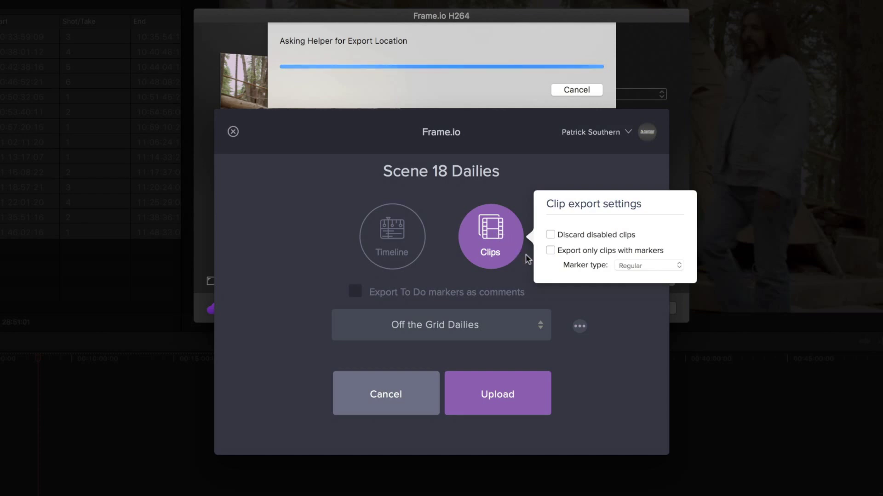
{"action": "left_click", "coordinate": [518, 280]}
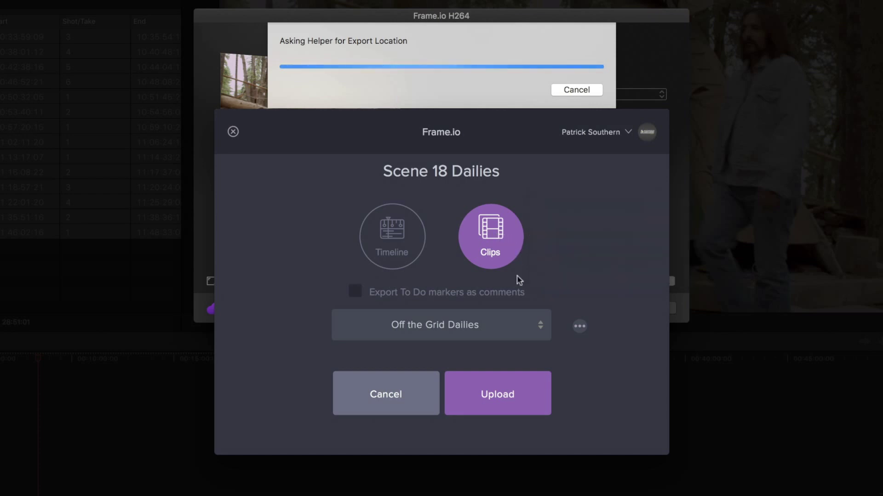
{"action": "left_click", "coordinate": [528, 325]}
{"action": "left_click", "coordinate": [498, 328]}
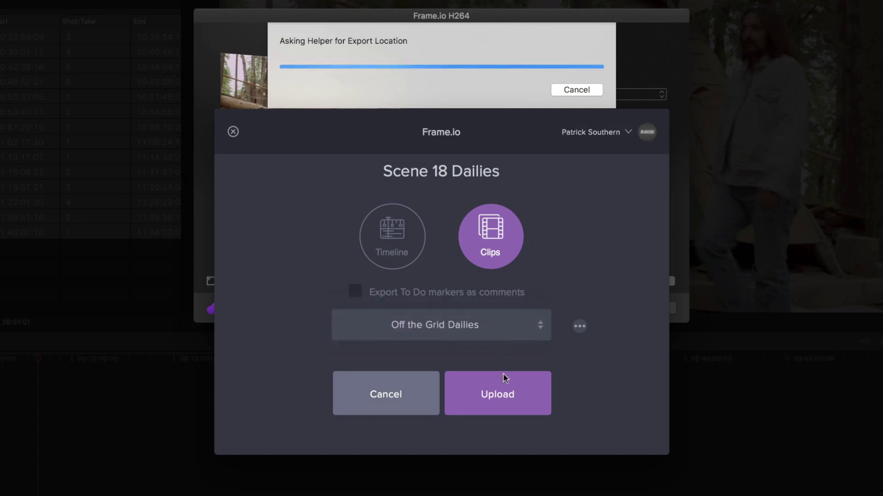
{"action": "left_click", "coordinate": [505, 391]}
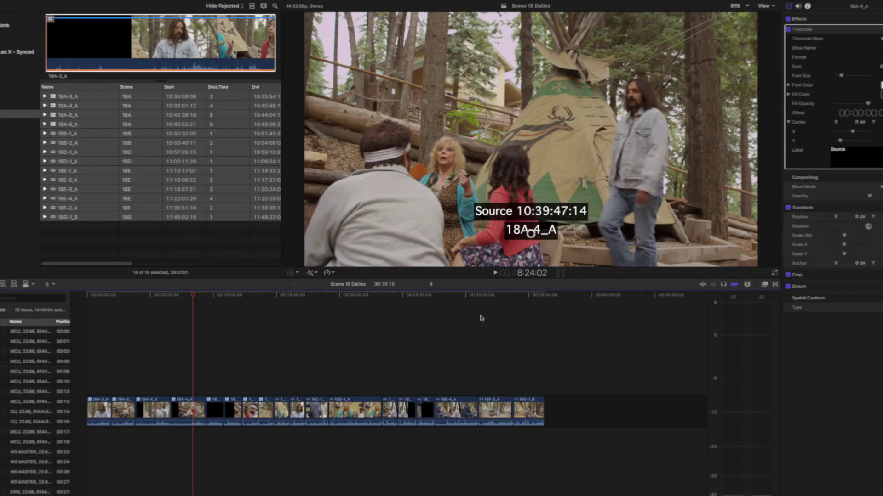